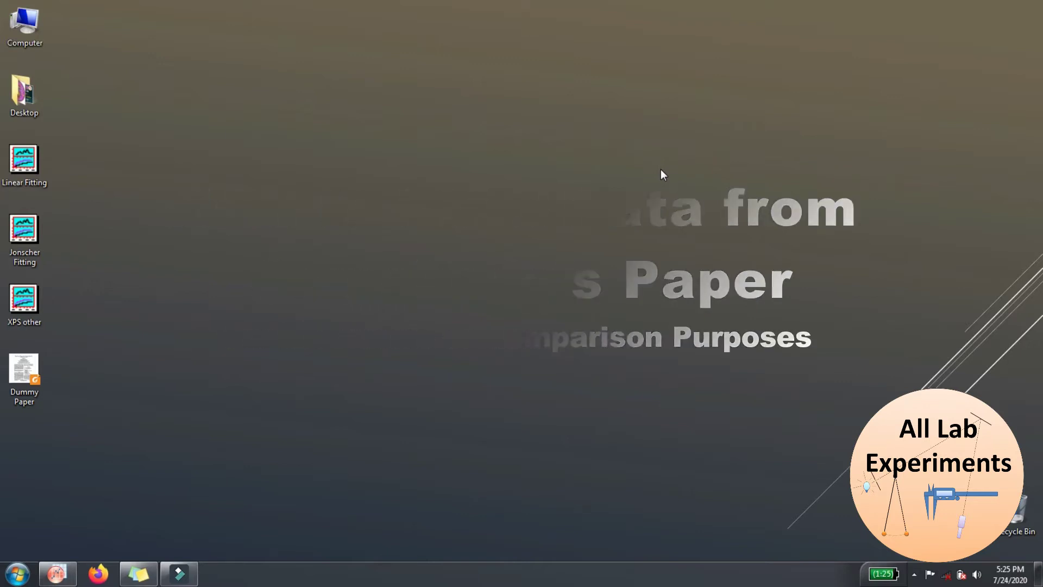
Open the Dummy Paper document in Foxit Reader to reach Figure 1's plot
{"action": "left_click", "coordinate": [27, 371]}
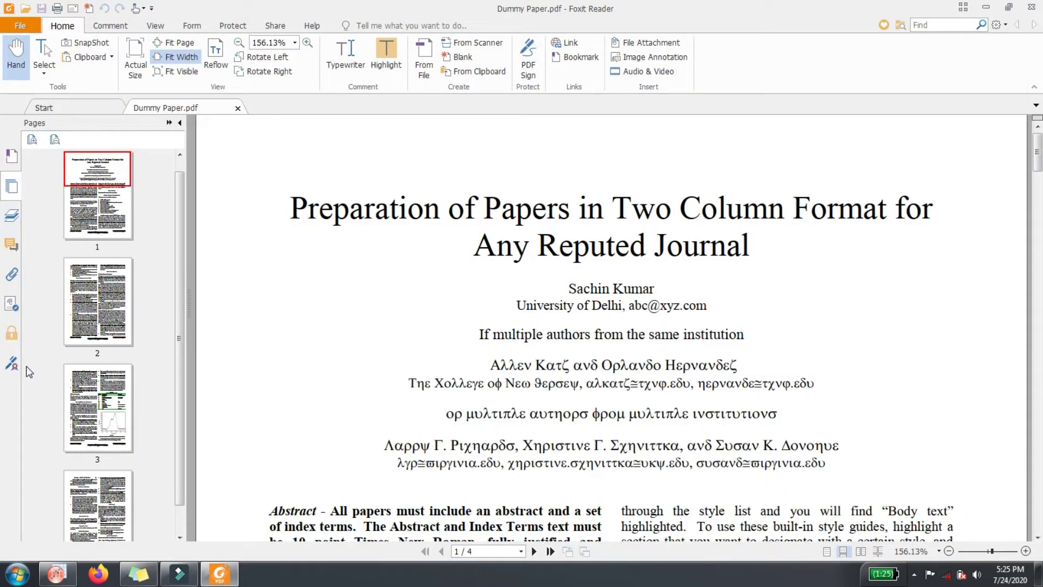
{"action": "left_click_drag", "start_coordinate": [1038, 149], "coordinate": [1039, 400]}
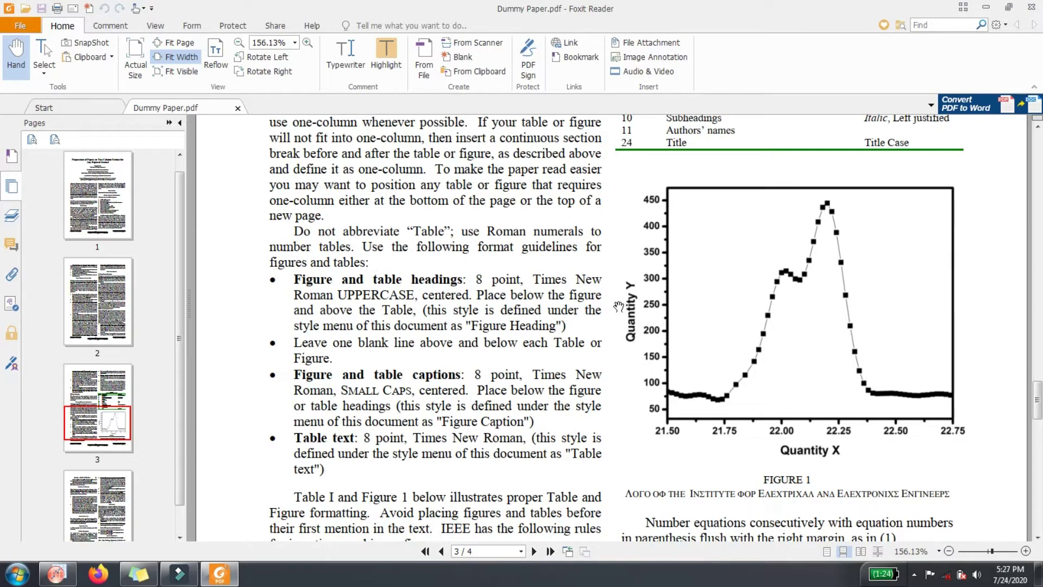
Snip a rectangle around the Figure 1 plot and save it to the Desktop as required data PNG
{"action": "left_click", "coordinate": [18, 578]}
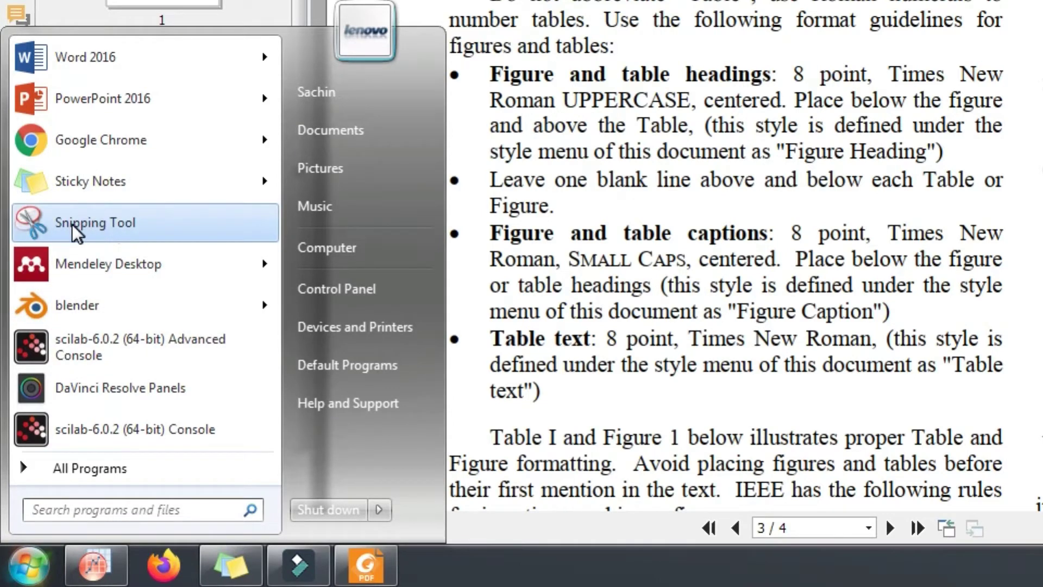
{"action": "left_click", "coordinate": [148, 224]}
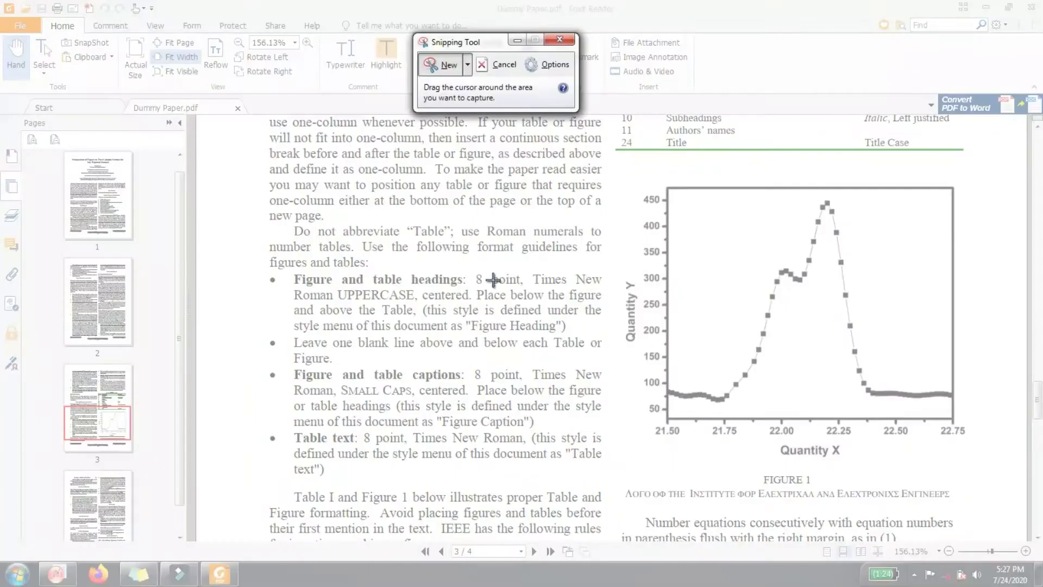
{"action": "left_click_drag", "start_coordinate": [621, 168], "coordinate": [984, 465]}
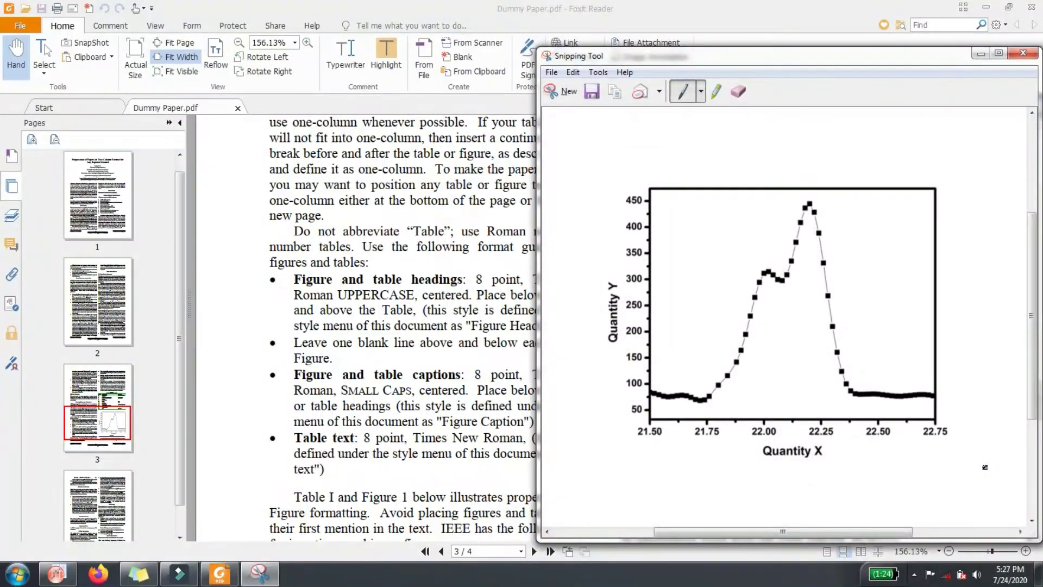
{"action": "left_click", "coordinate": [592, 91]}
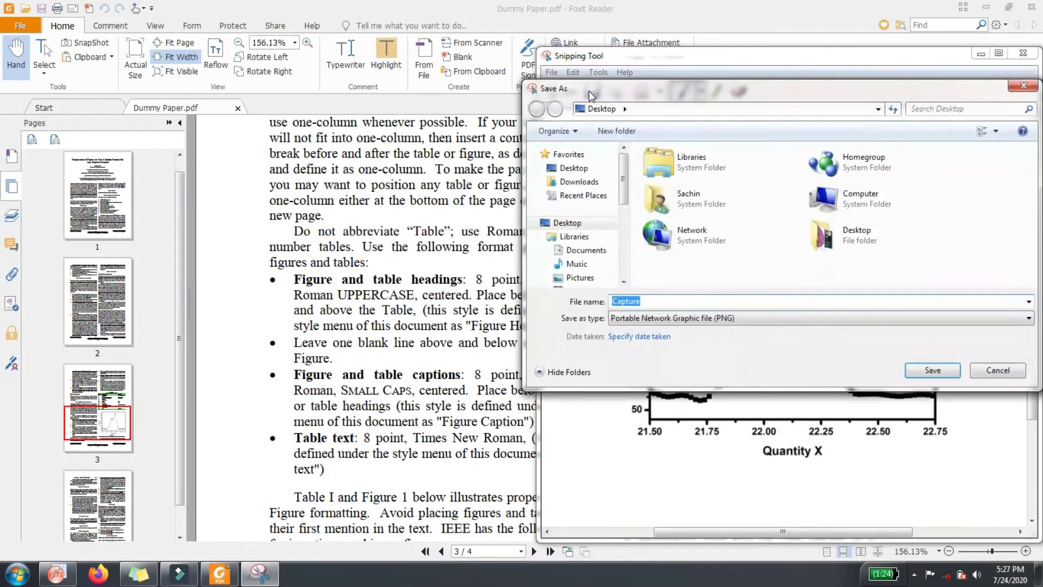
{"action": "type", "text": "required data"}
{"action": "left_click", "coordinate": [935, 373]}
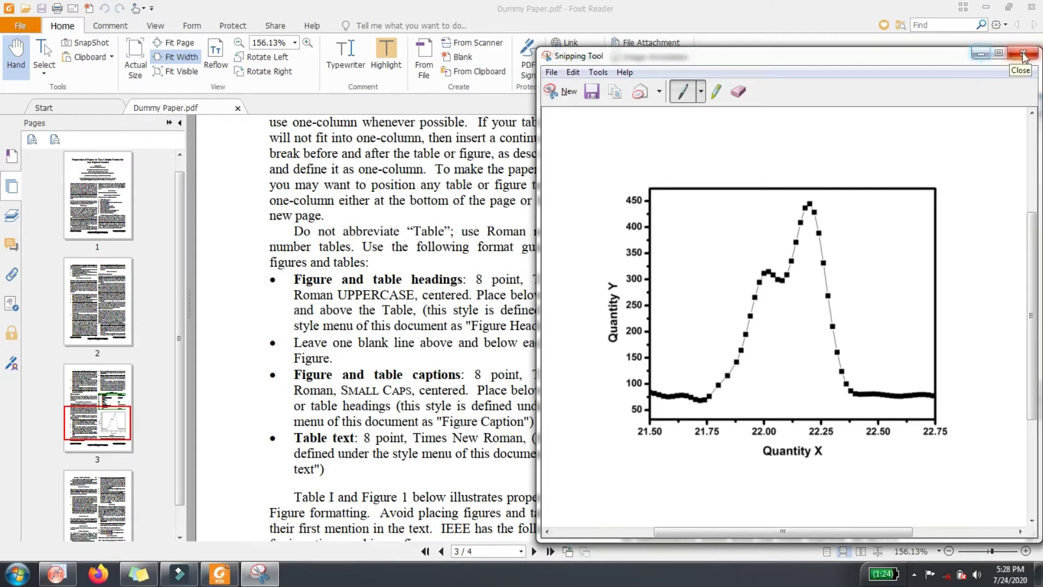
Use Foxit's SnapShot to copy the Figure 1 graph region to the clipboard
{"action": "left_click", "coordinate": [979, 54]}
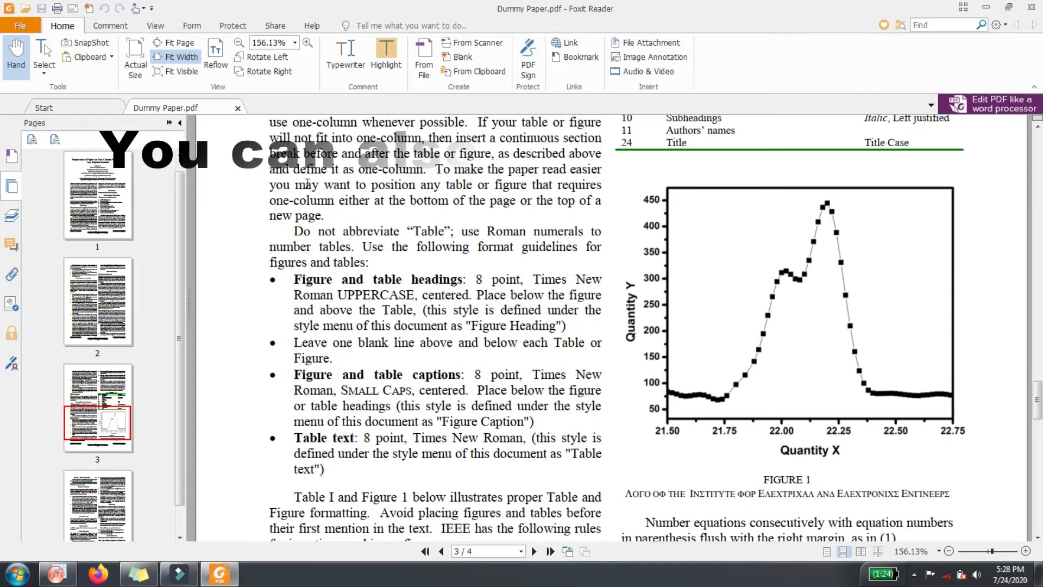
{"action": "left_click", "coordinate": [91, 44]}
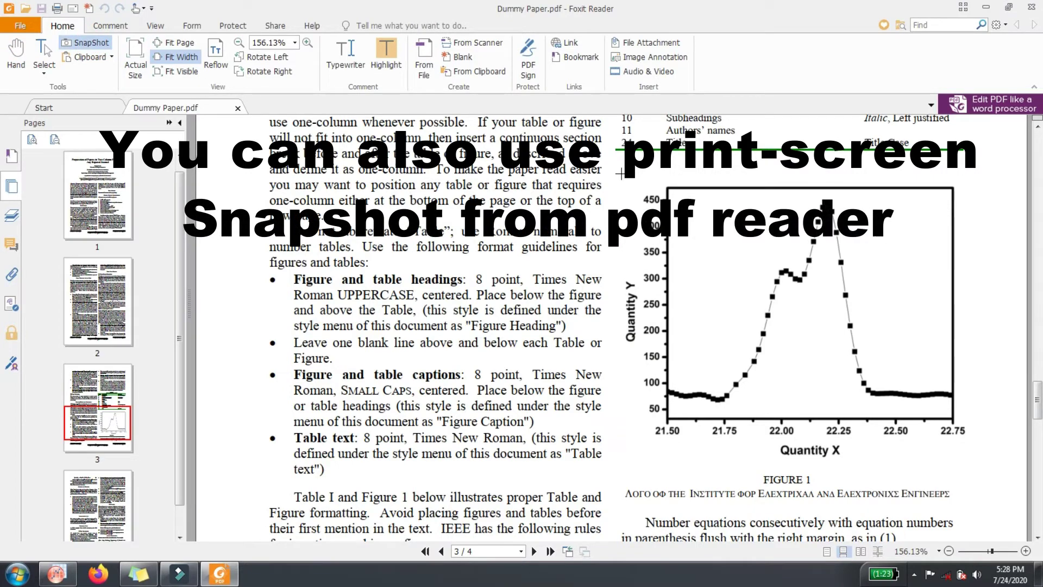
{"action": "mouse_move", "coordinate": [621, 173]}
{"action": "left_mouse_down"}
{"action": "mouse_move", "coordinate": [949, 466]}
{"action": "mouse_move", "coordinate": [982, 470]}
{"action": "left_mouse_up"}
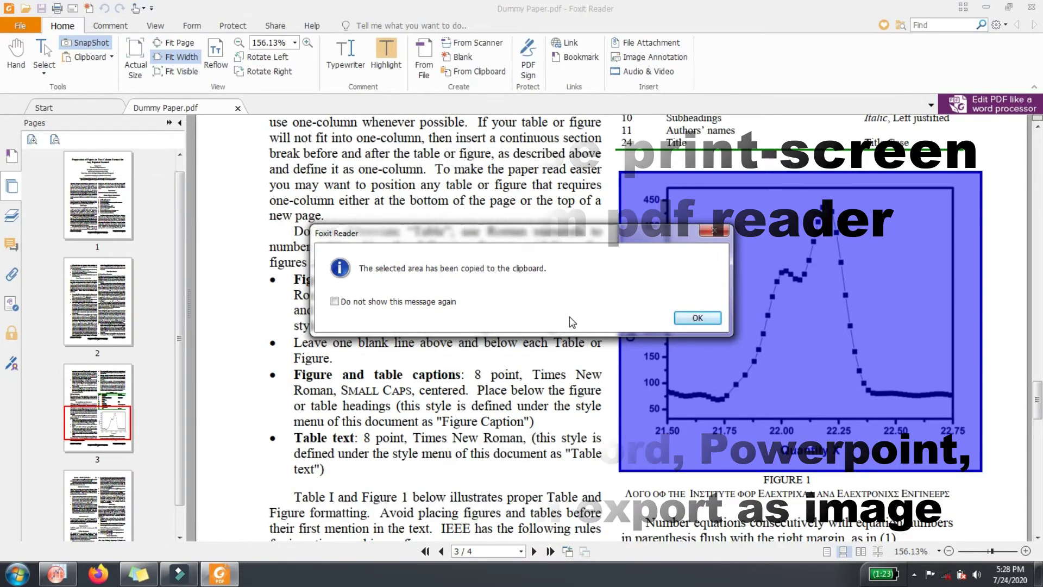
{"action": "left_click", "coordinate": [689, 319]}
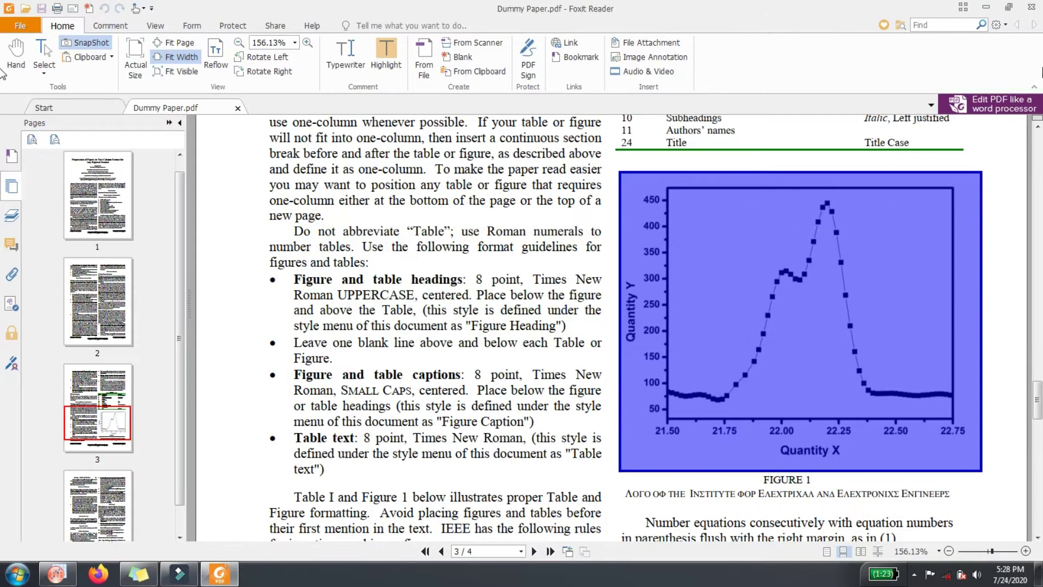
{"action": "left_click", "coordinate": [1031, 10]}
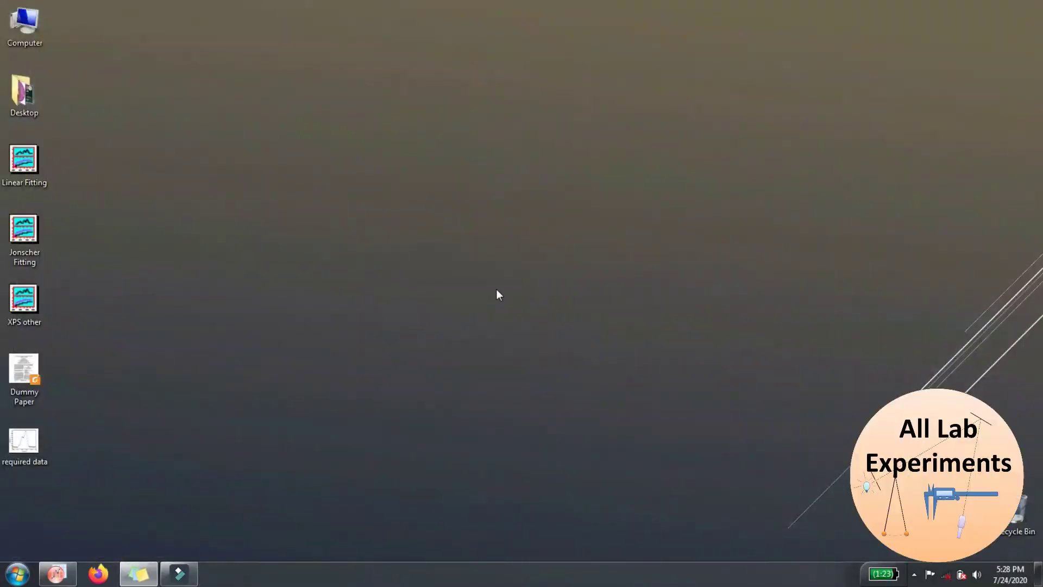
{"action": "double_click", "coordinate": [25, 438]}
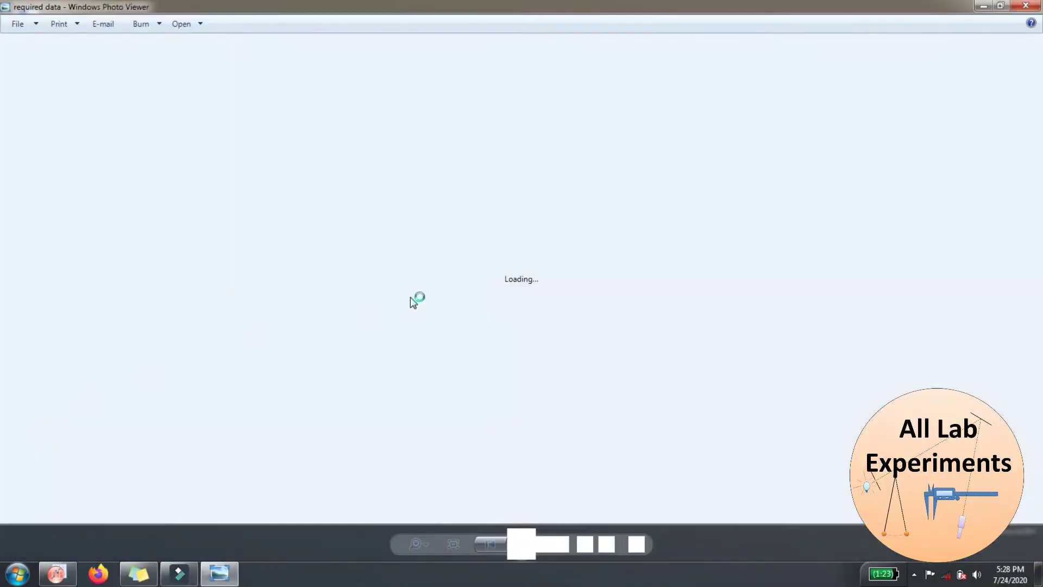
{"action": "left_click", "coordinate": [1025, 7]}
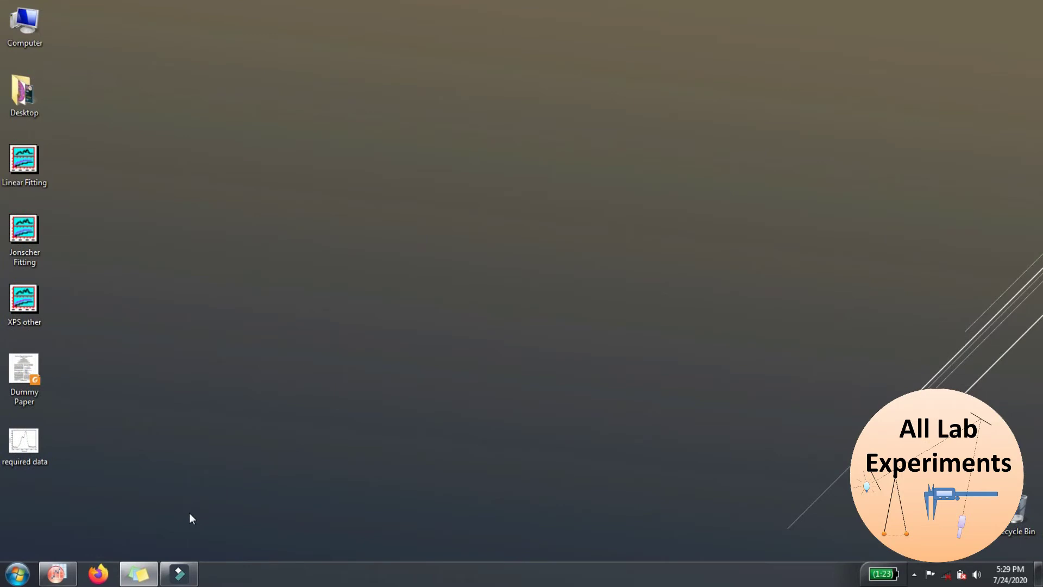
Start Digitize Image in Origin and load the required data PNG from the Desktop
{"action": "left_click", "coordinate": [54, 570]}
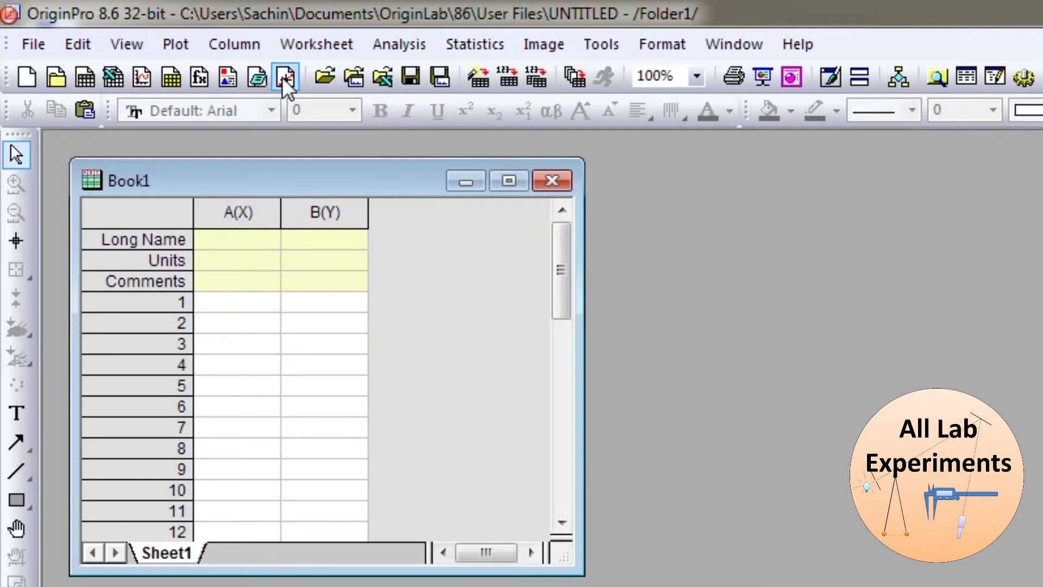
{"action": "left_click", "coordinate": [283, 78]}
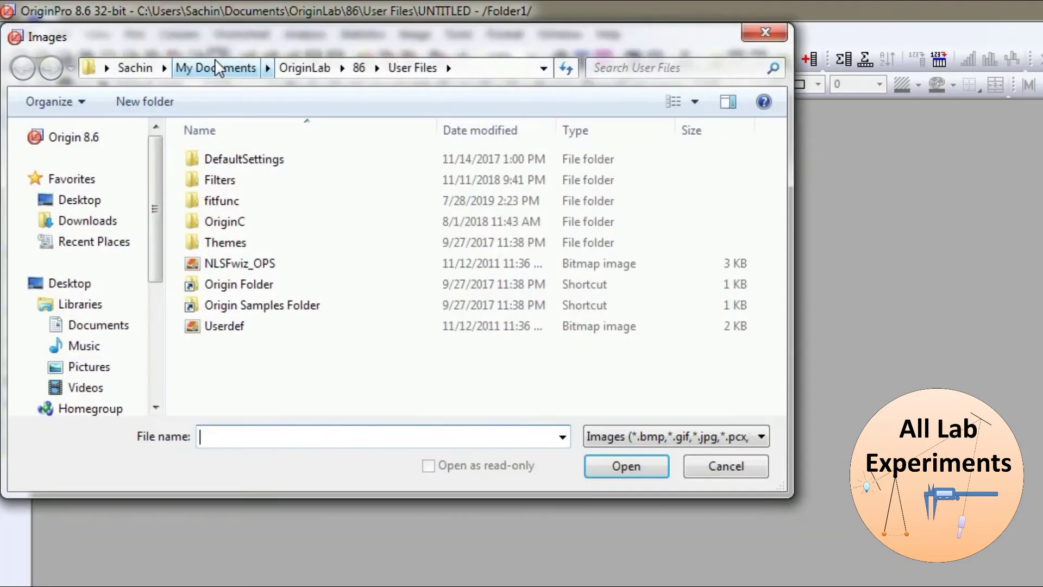
{"action": "left_click", "coordinate": [85, 197]}
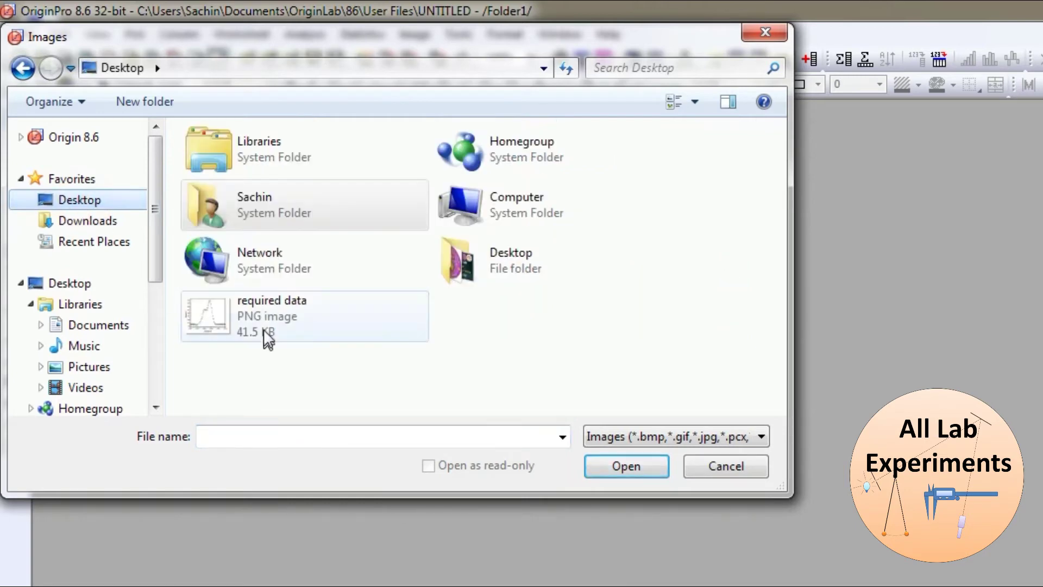
{"action": "double_click", "coordinate": [247, 318]}
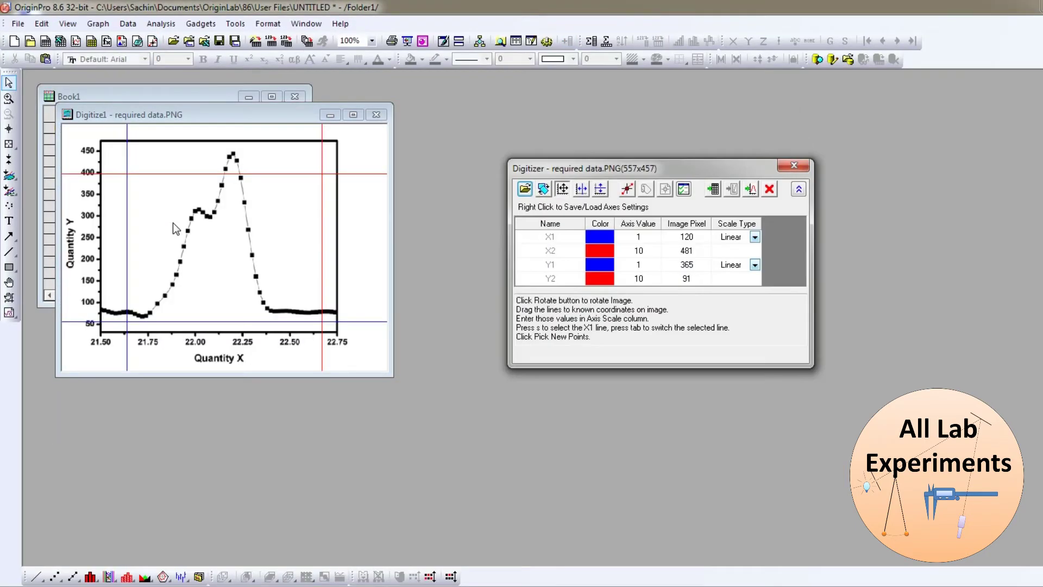
Enlarge the image window and set the X1 reference line on the 21.50 tick with value 21.5
{"action": "left_click_drag", "start_coordinate": [272, 112], "coordinate": [291, 84]}
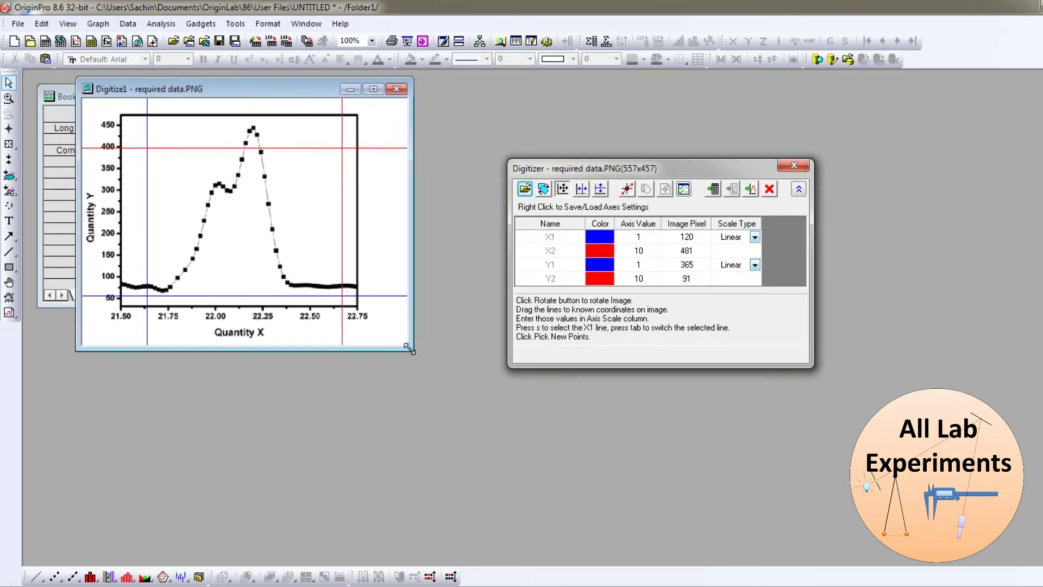
{"action": "left_click_drag", "start_coordinate": [409, 347], "coordinate": [493, 439]}
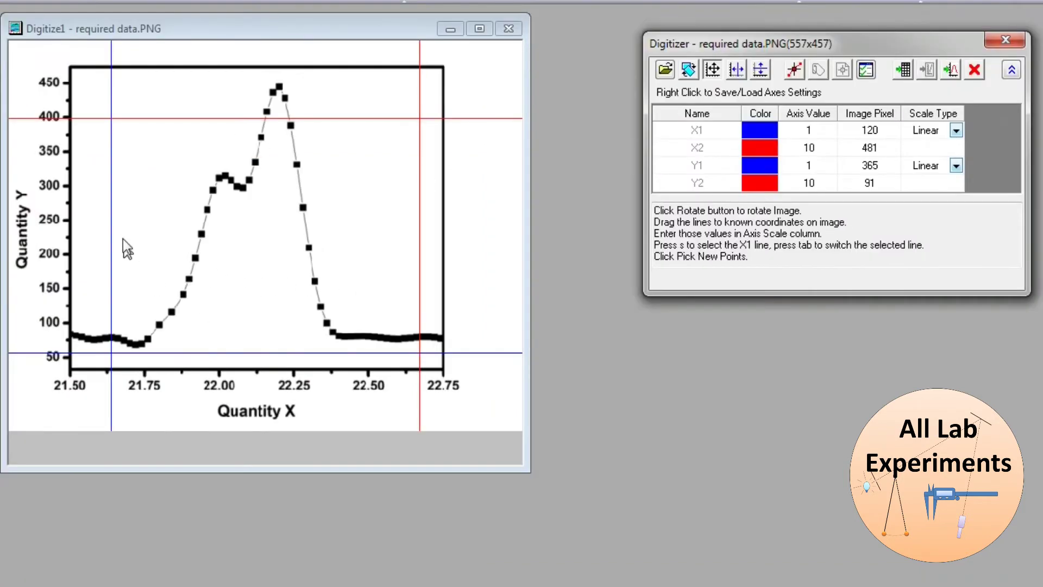
{"action": "key", "text": "s"}
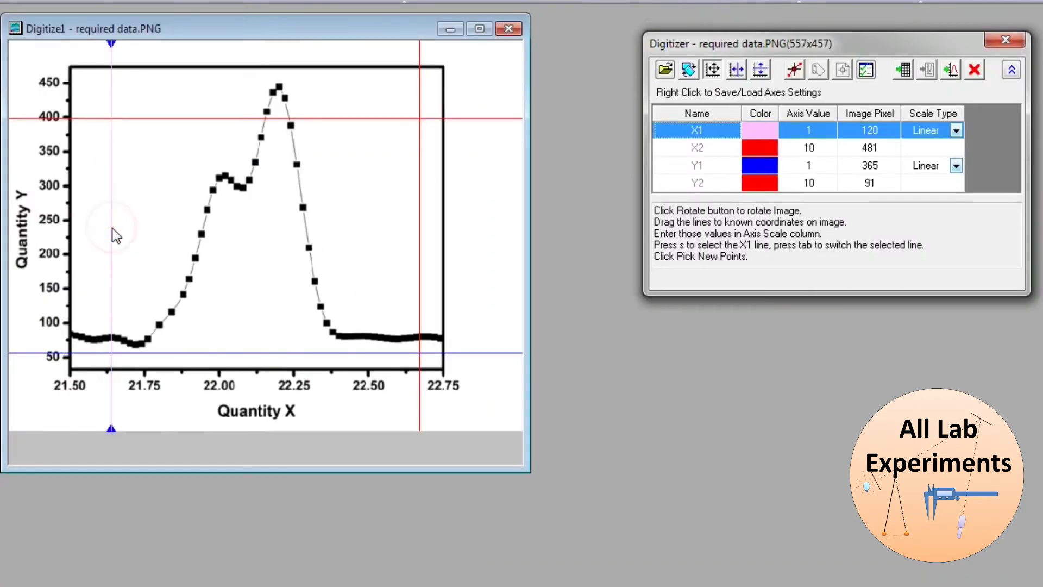
{"action": "left_click_drag", "start_coordinate": [112, 228], "coordinate": [71, 221]}
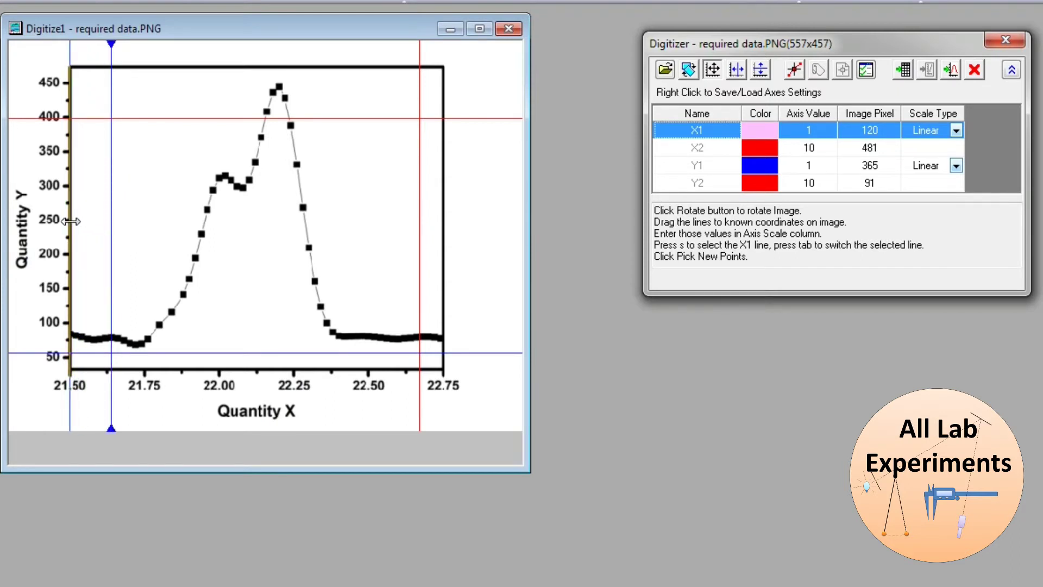
{"action": "left_click_drag", "start_coordinate": [72, 220], "coordinate": [72, 222]}
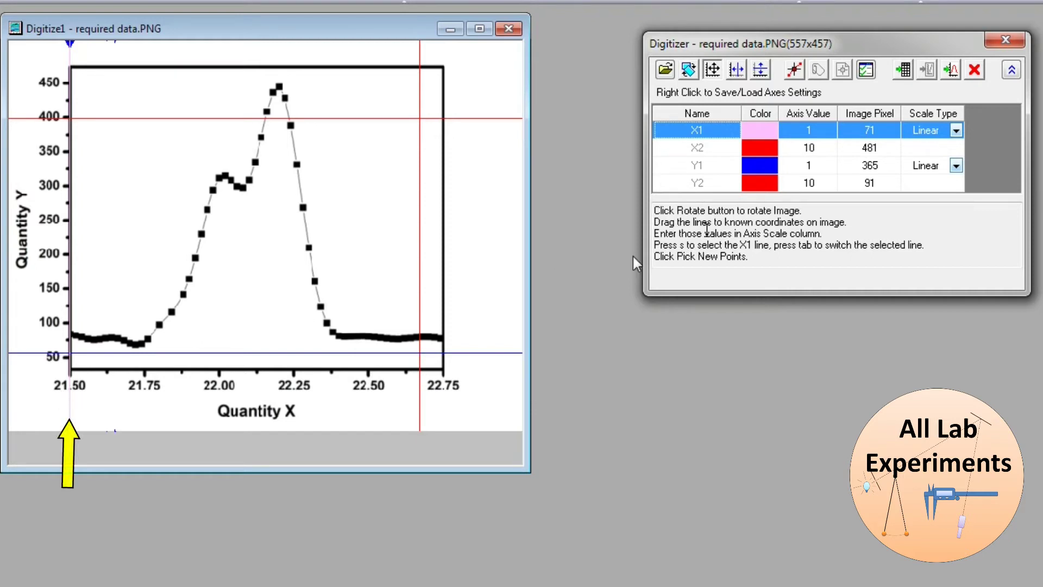
{"action": "left_click", "coordinate": [784, 136]}
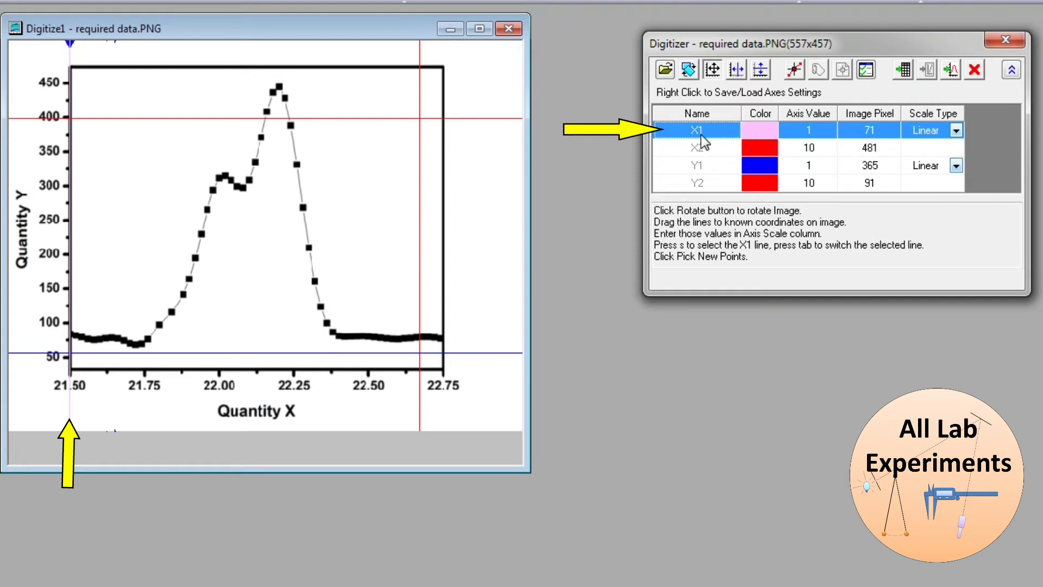
{"action": "left_click", "coordinate": [819, 129]}
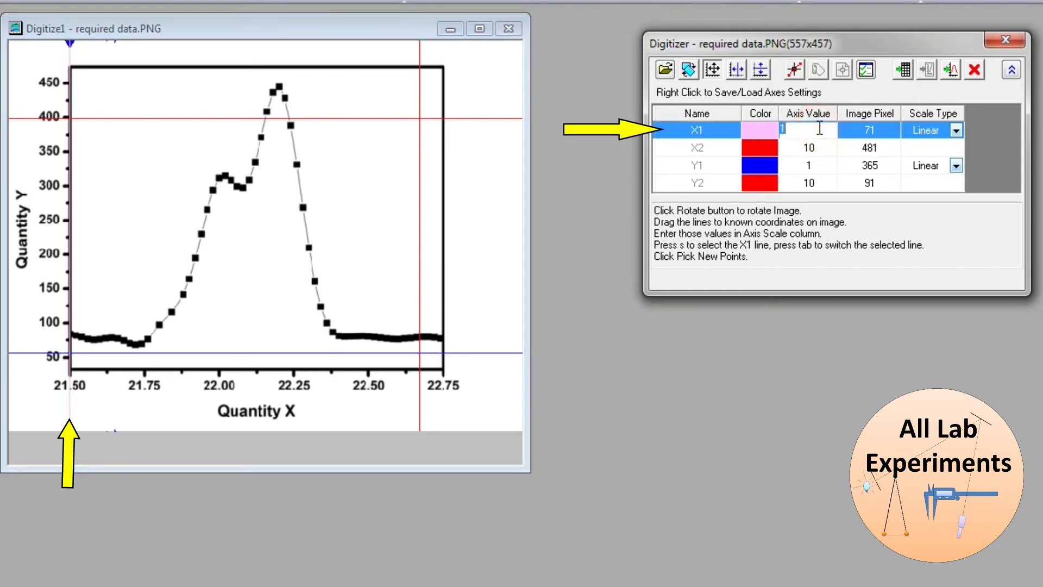
{"action": "type", "text": "21.50"}
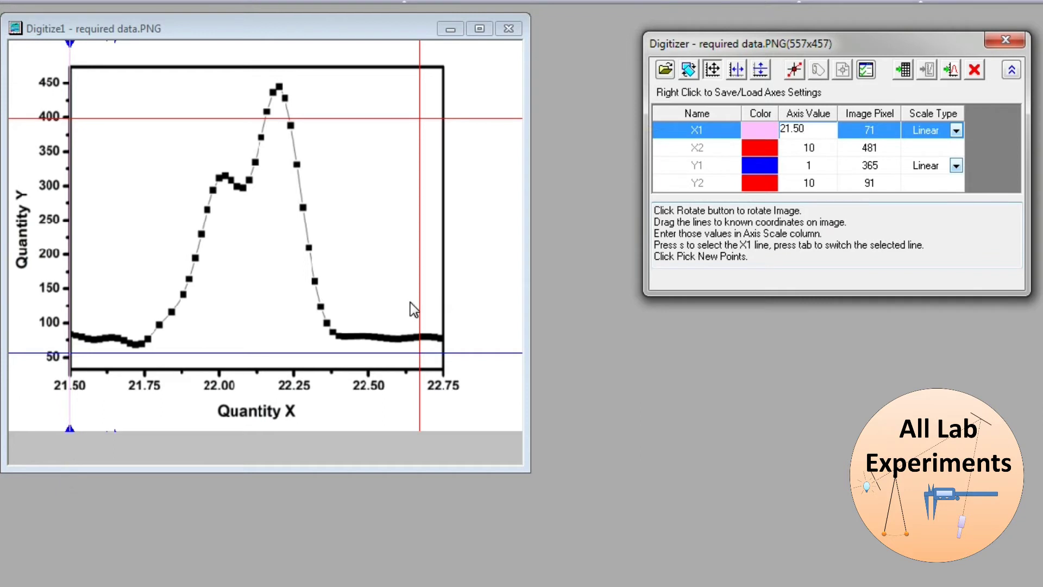
Place the X2 reference line on the right-edge 22.75 tick and set its value to 22.75
{"action": "left_click", "coordinate": [420, 272]}
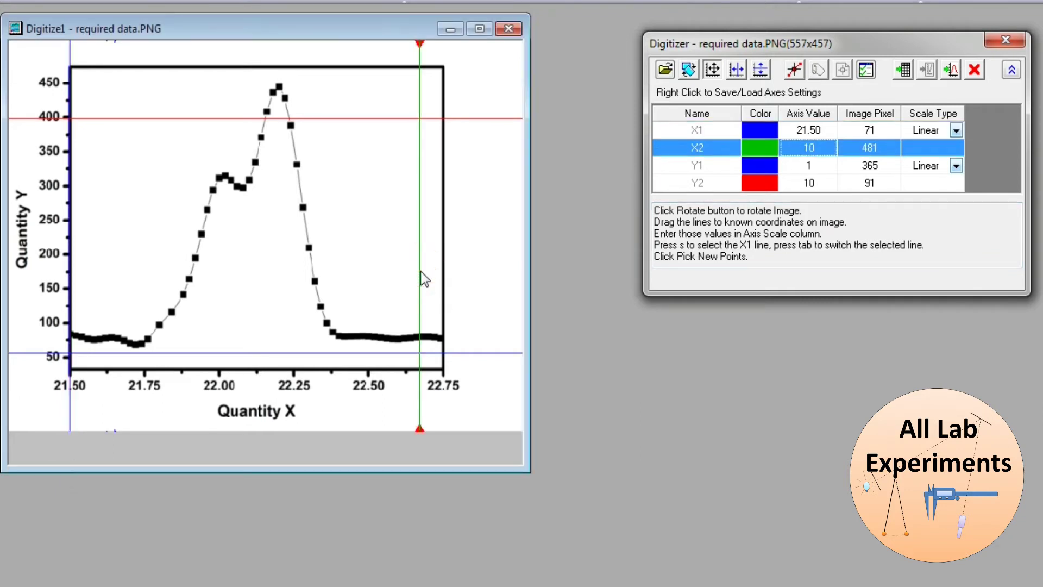
{"action": "left_click_drag", "start_coordinate": [425, 272], "coordinate": [444, 274]}
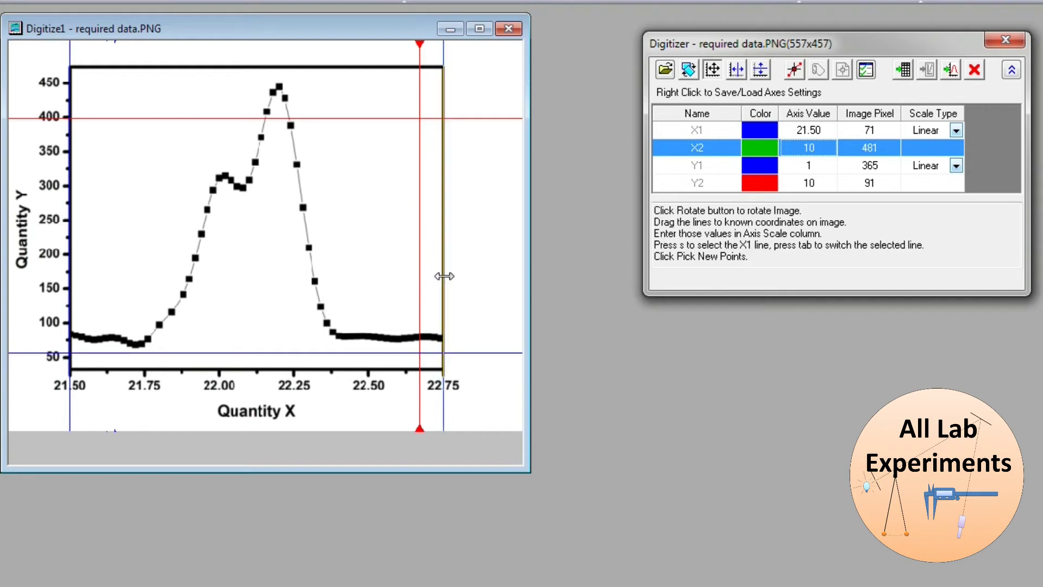
{"action": "left_click_drag", "start_coordinate": [443, 275], "coordinate": [443, 276]}
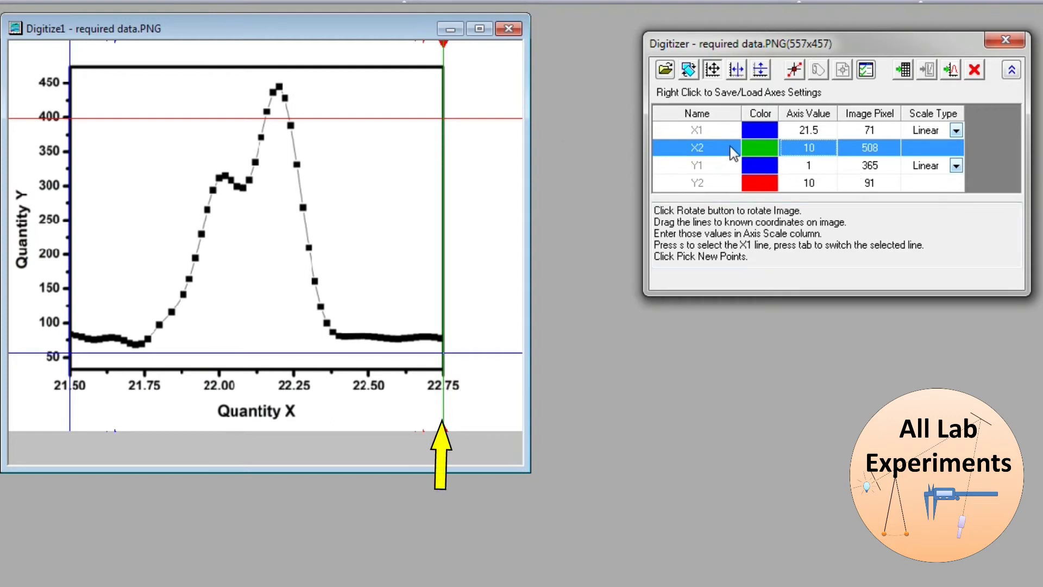
{"action": "left_click", "coordinate": [819, 151]}
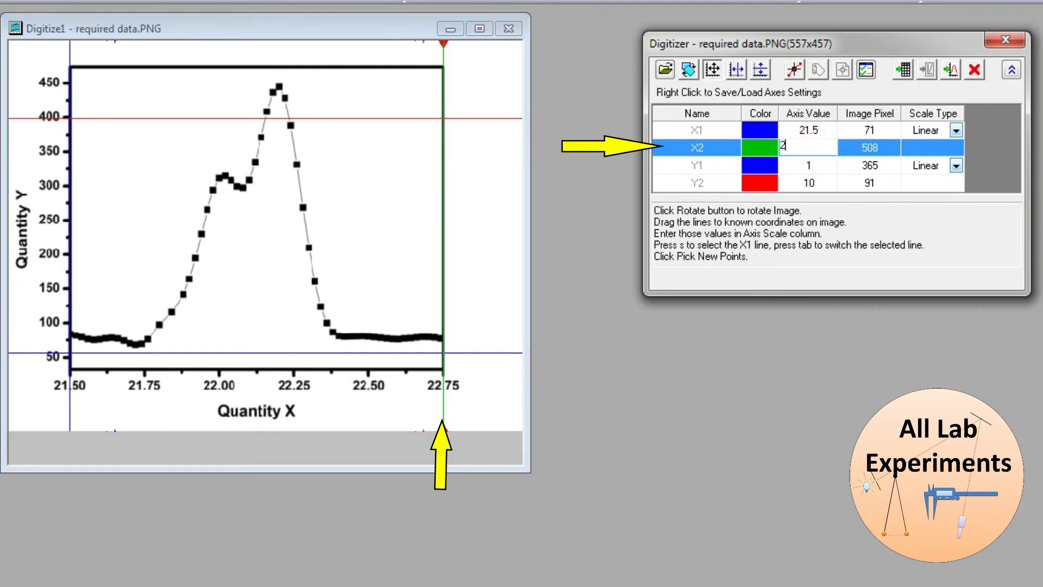
{"action": "type", "text": "2.75"}
{"action": "key", "text": "Return"}
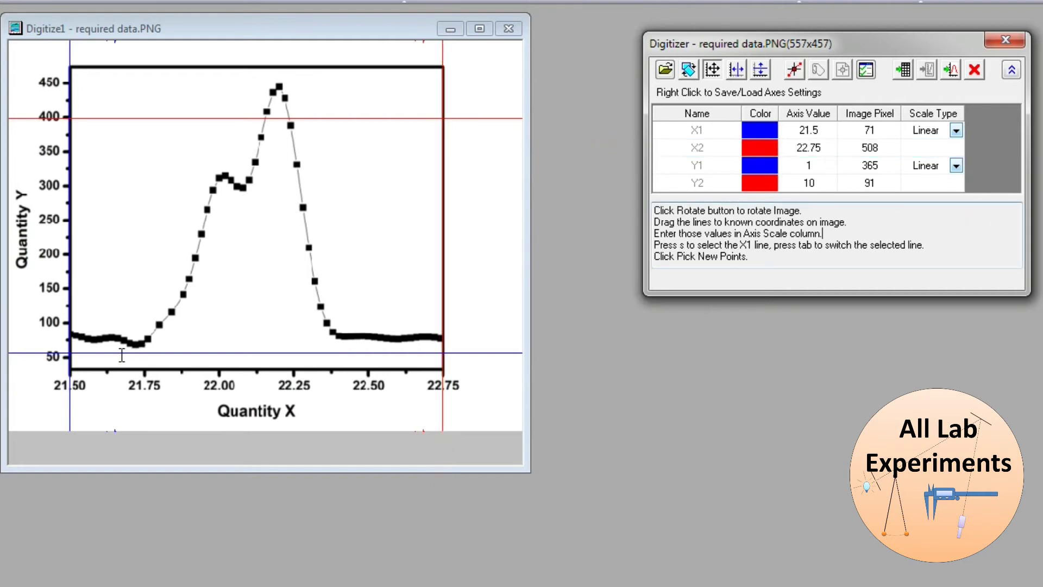
Align the lower Y reference line with the 50 tick and set its value to 50
{"action": "left_click", "coordinate": [123, 352]}
{"action": "left_click", "coordinate": [142, 353]}
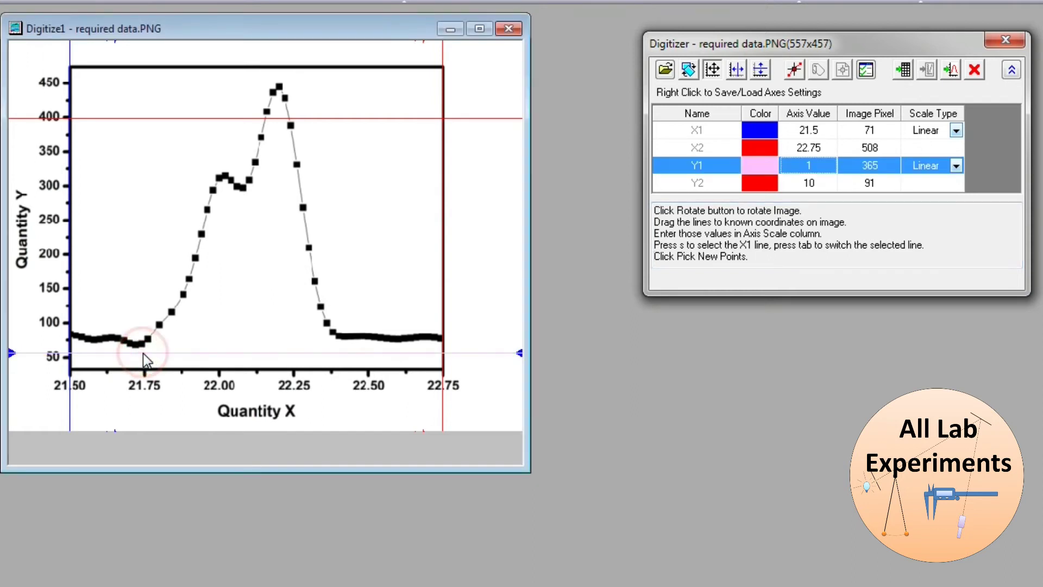
{"action": "left_click_drag", "start_coordinate": [143, 355], "coordinate": [142, 357]}
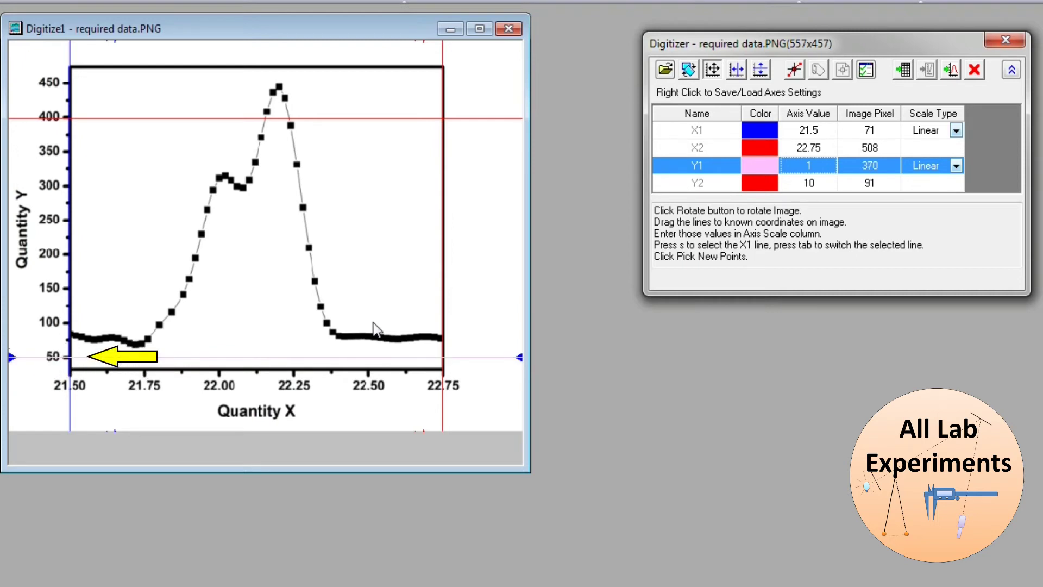
{"action": "left_click", "coordinate": [822, 165]}
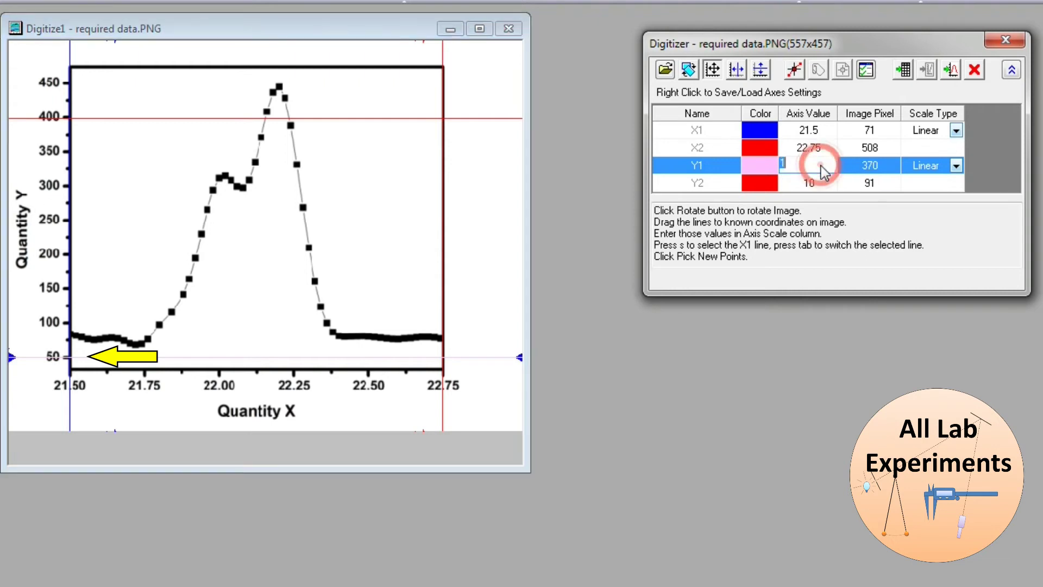
{"action": "type", "text": "50"}
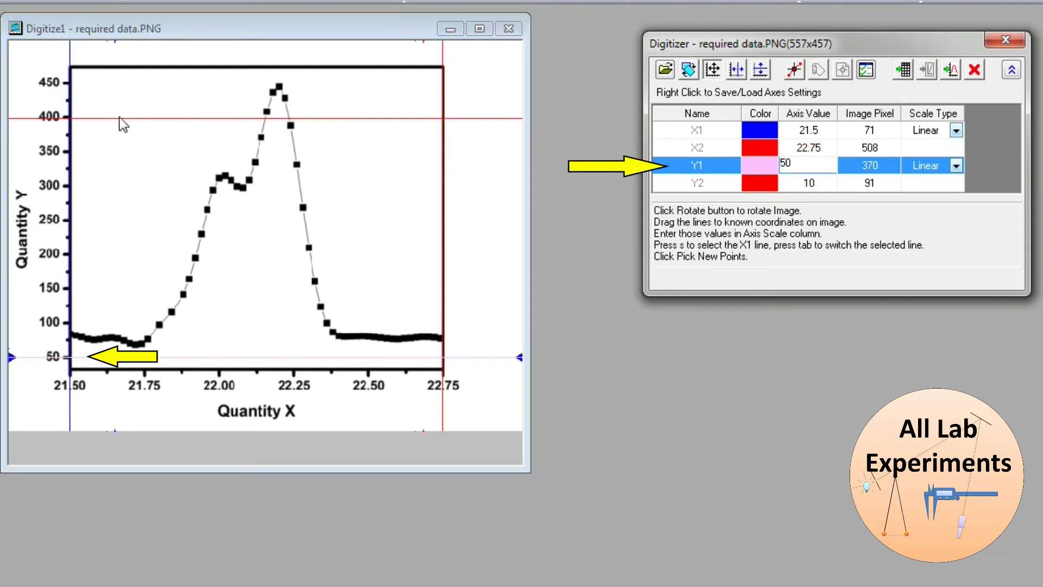
Move the upper Y reference line onto the 450 tick and set its value to 450
{"action": "left_click", "coordinate": [118, 120]}
{"action": "left_click_drag", "start_coordinate": [118, 120], "coordinate": [114, 82]}
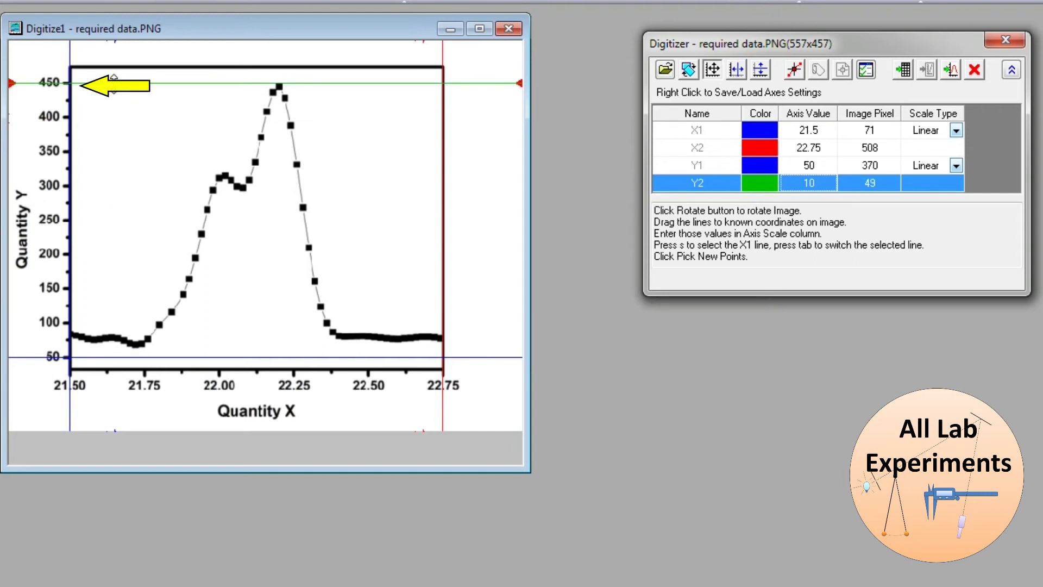
{"action": "double_click", "coordinate": [820, 181]}
{"action": "type", "text": "450"}
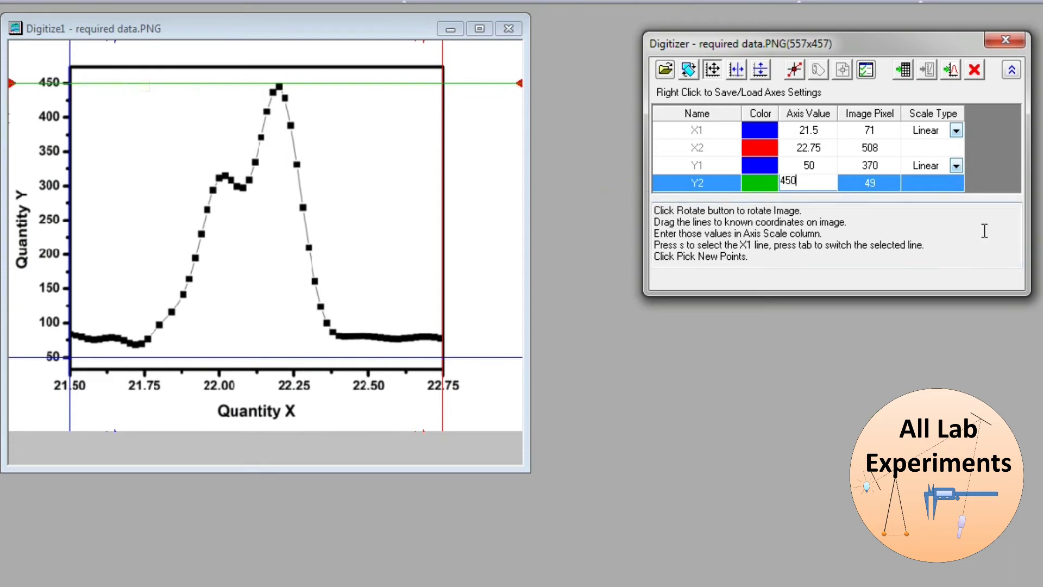
{"action": "left_click", "coordinate": [981, 232]}
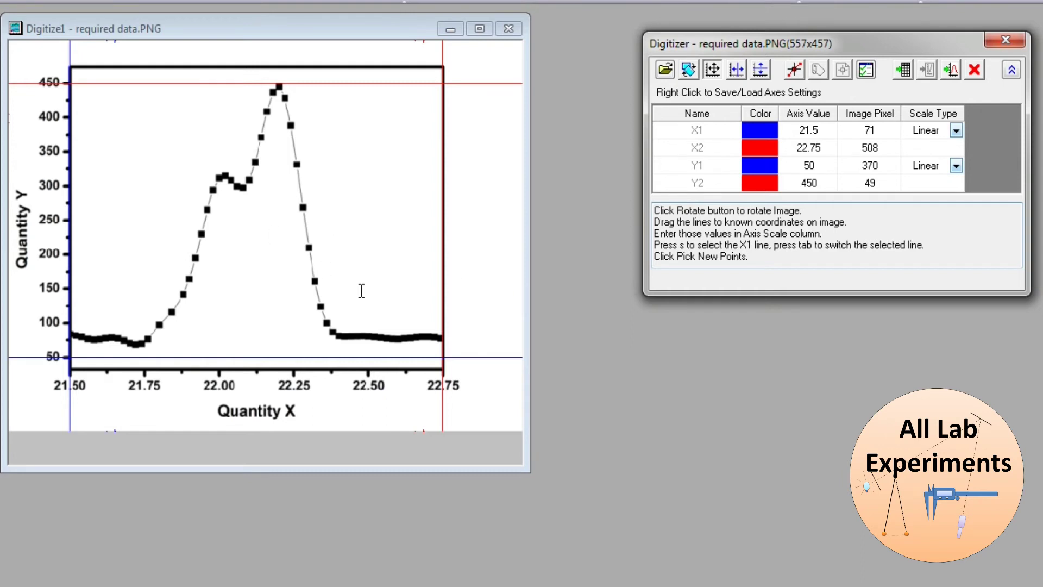
Begin picking points and record the rising curve from about 21.76 through 21.92 up toward the first peak
{"action": "left_click", "coordinate": [795, 72]}
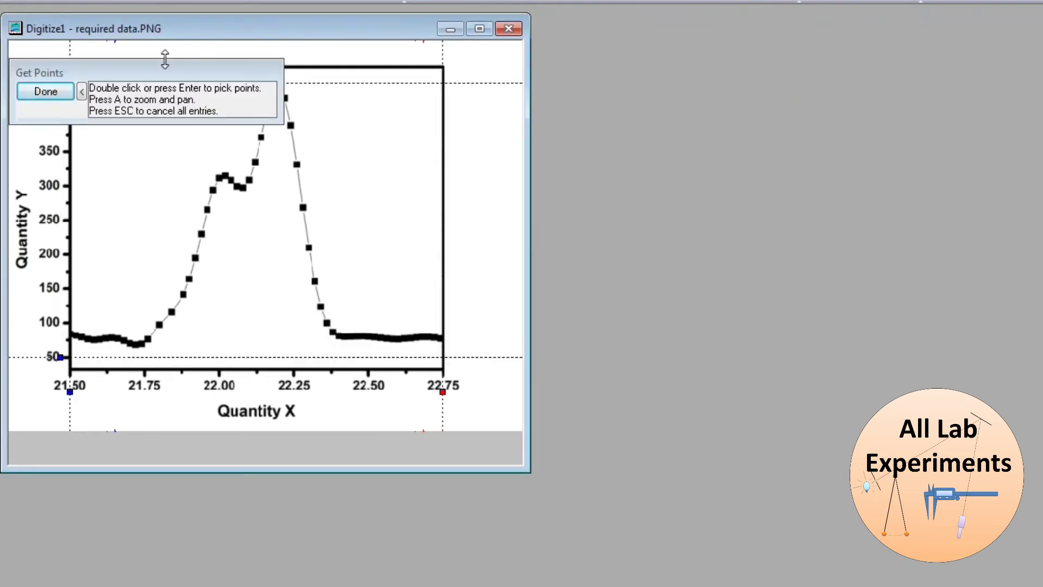
{"action": "left_click_drag", "start_coordinate": [143, 71], "coordinate": [139, 42]}
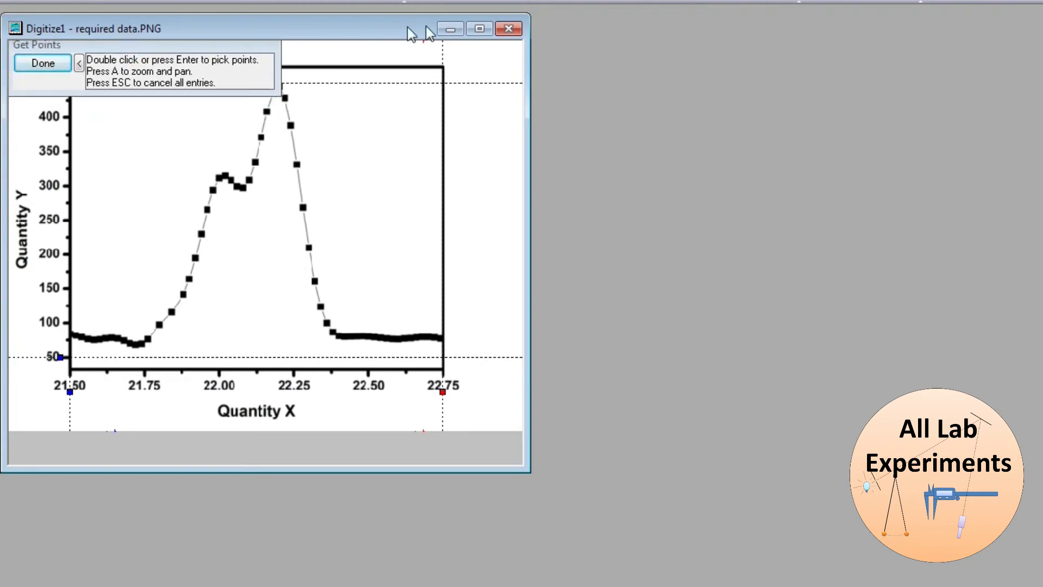
{"action": "left_click", "coordinate": [481, 29]}
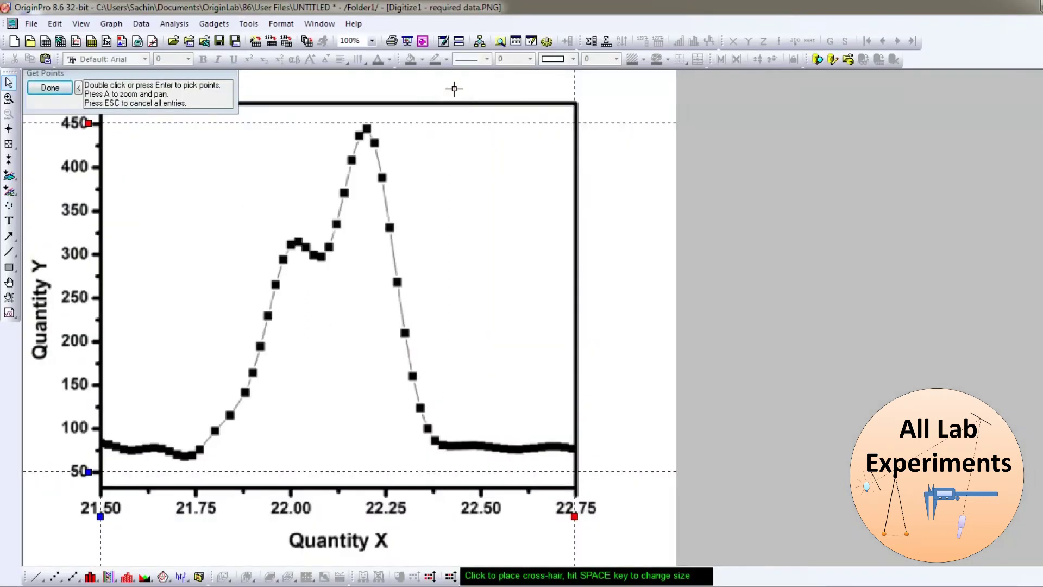
{"action": "double_click", "coordinate": [199, 449]}
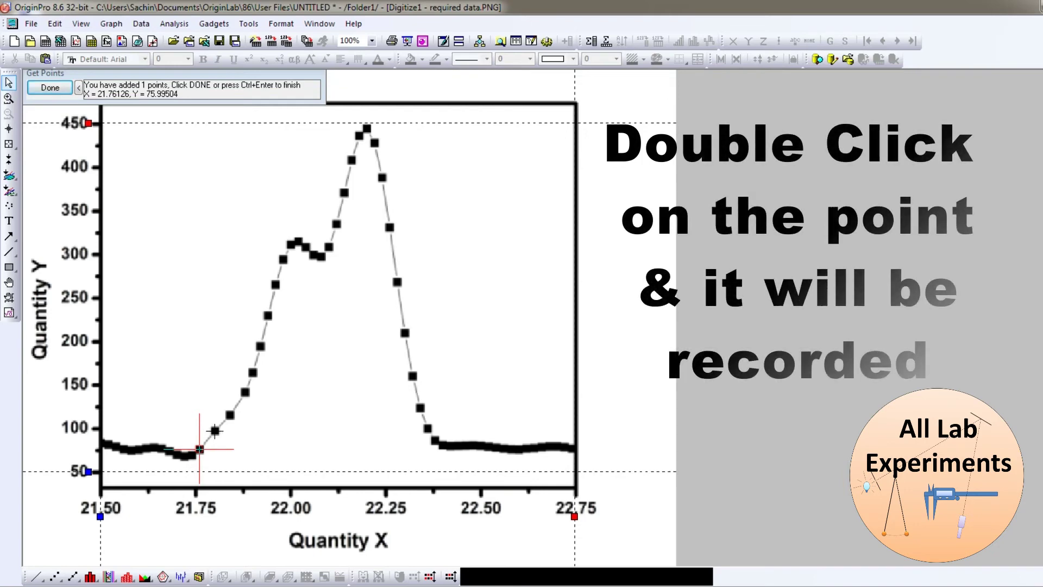
{"action": "left_click", "coordinate": [216, 429]}
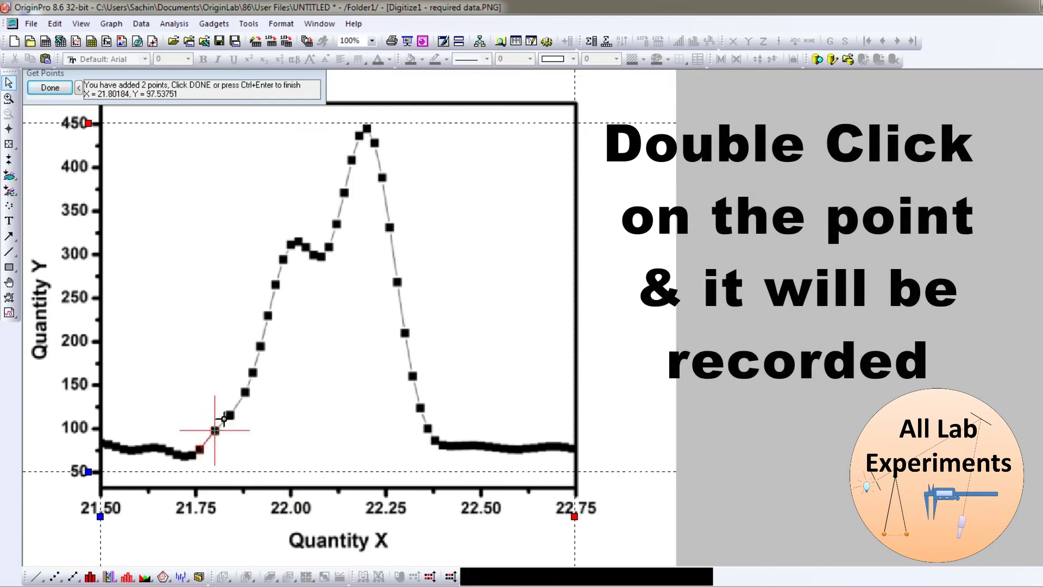
{"action": "double_click", "coordinate": [230, 414]}
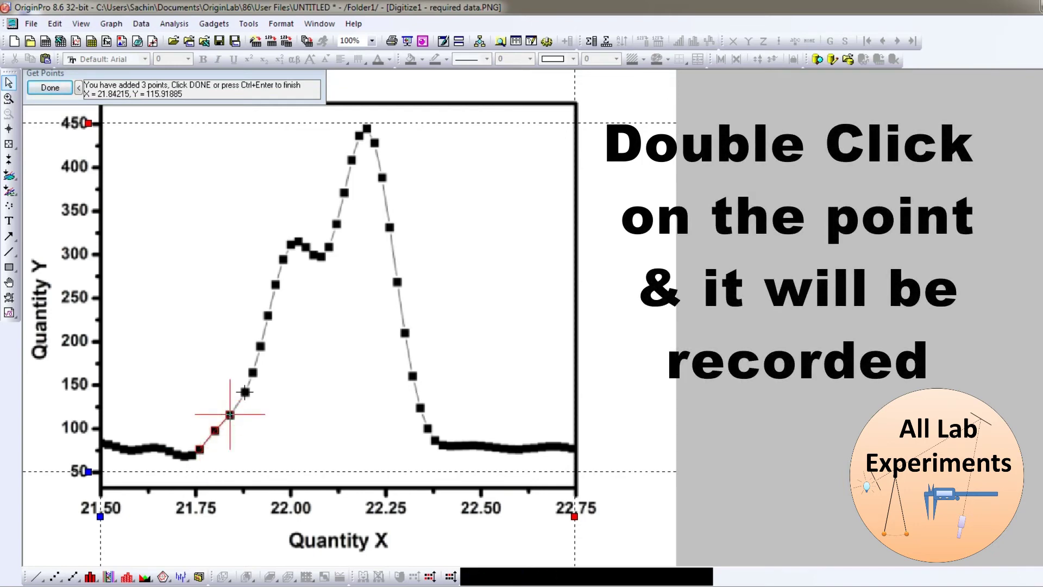
{"action": "double_click", "coordinate": [245, 392]}
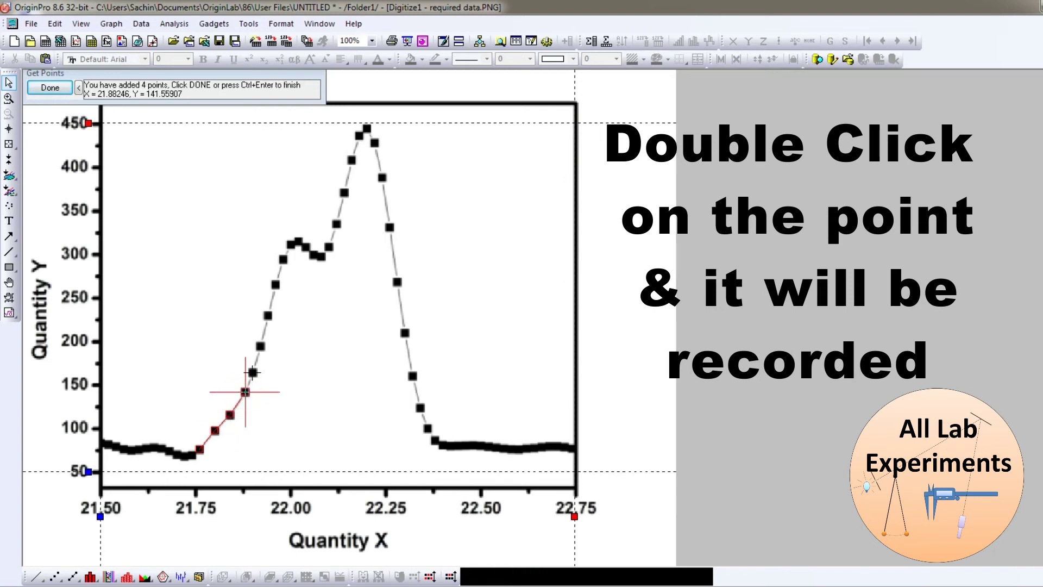
{"action": "left_click", "coordinate": [252, 373]}
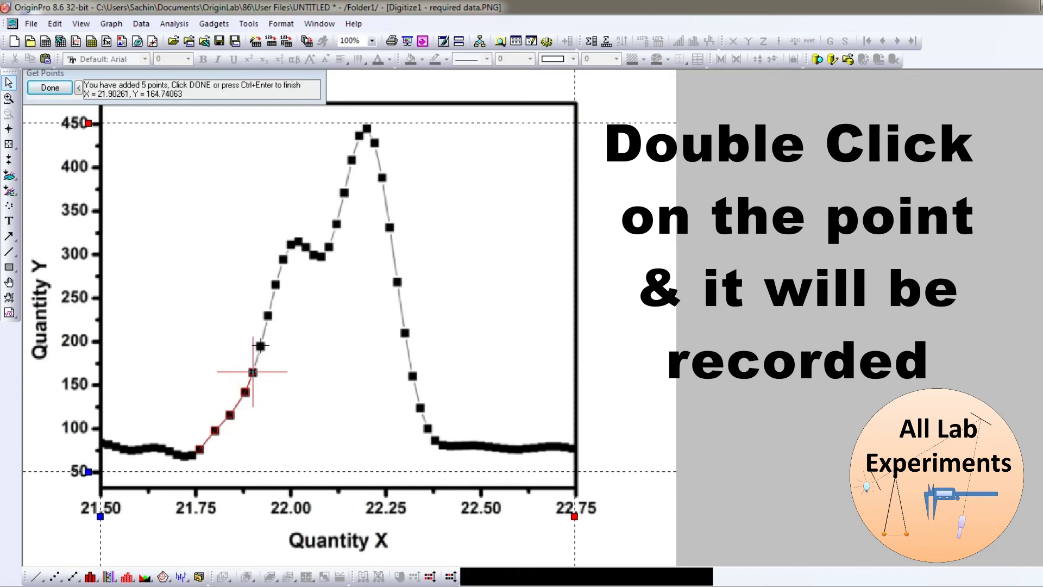
{"action": "double_click", "coordinate": [260, 345]}
{"action": "double_click", "coordinate": [267, 315]}
{"action": "double_click", "coordinate": [275, 284]}
{"action": "double_click", "coordinate": [283, 259]}
{"action": "double_click", "coordinate": [291, 244]}
Record the remaining points over the peak and down to about 22.38, then finish picking with Done
{"action": "double_click", "coordinate": [306, 246]}
{"action": "double_click", "coordinate": [321, 256]}
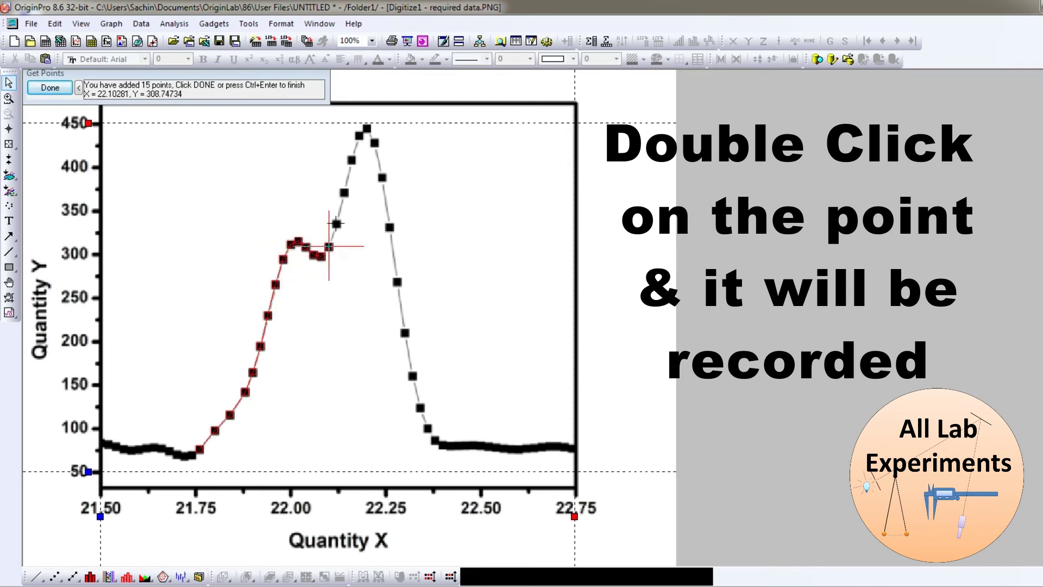
{"action": "double_click", "coordinate": [336, 224]}
{"action": "double_click", "coordinate": [343, 192]}
{"action": "double_click", "coordinate": [351, 159]}
{"action": "double_click", "coordinate": [358, 135]}
{"action": "double_click", "coordinate": [366, 128]}
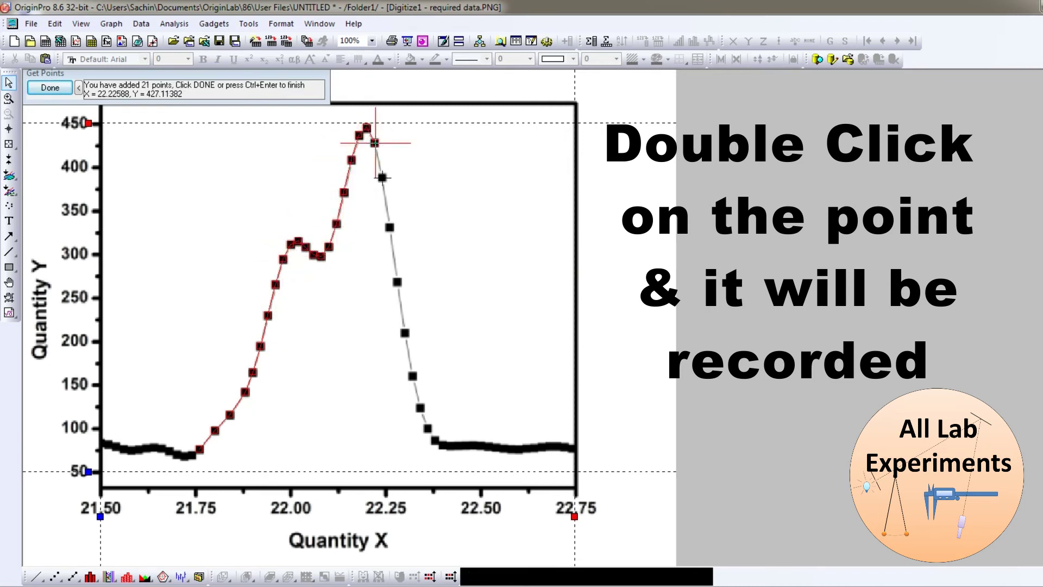
{"action": "double_click", "coordinate": [381, 177]}
{"action": "double_click", "coordinate": [388, 227]}
{"action": "double_click", "coordinate": [397, 282]}
{"action": "double_click", "coordinate": [404, 333]}
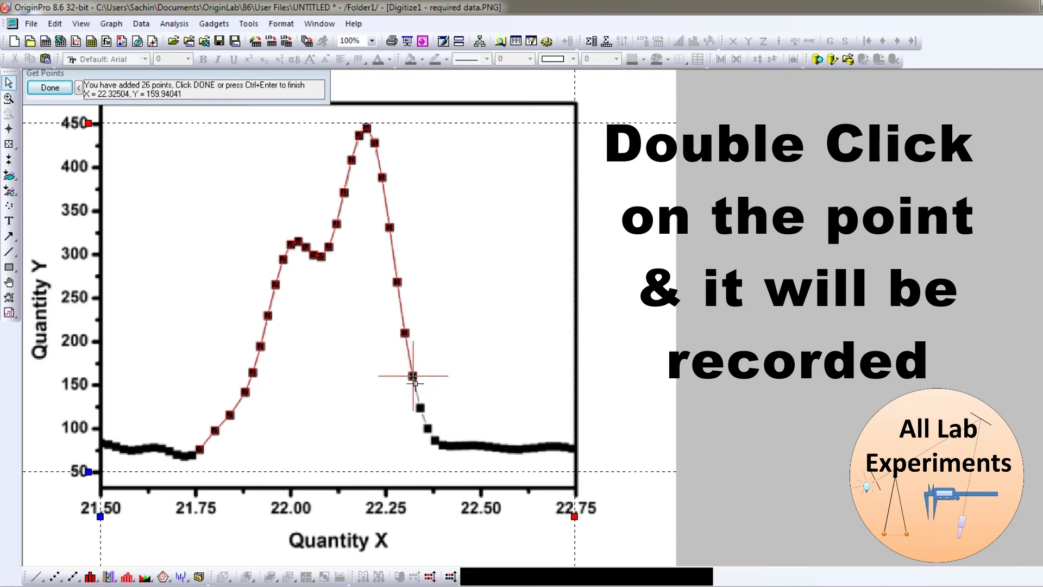
{"action": "double_click", "coordinate": [419, 408]}
{"action": "double_click", "coordinate": [424, 422]}
{"action": "double_click", "coordinate": [427, 428]}
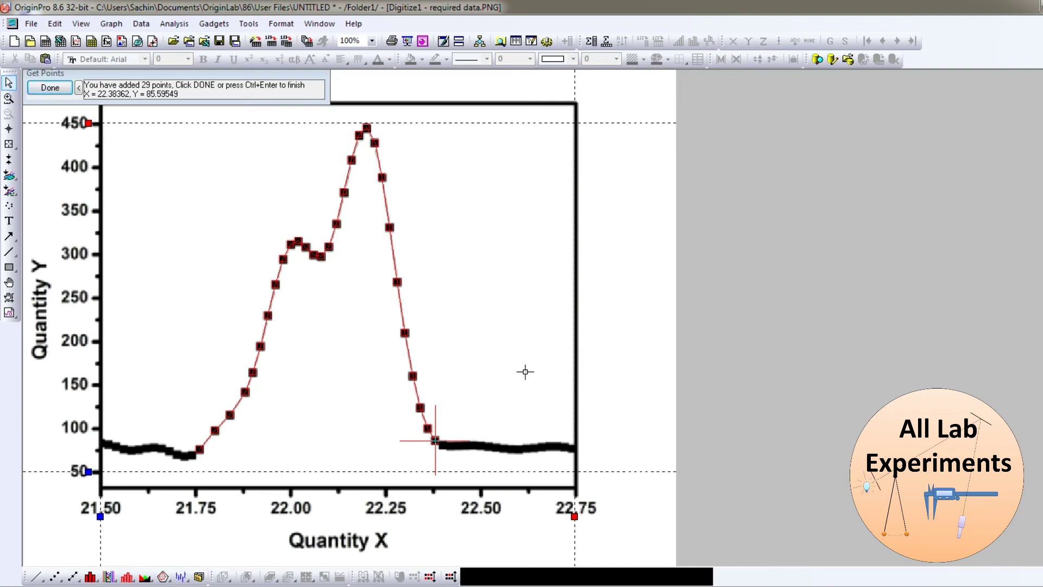
{"action": "left_click", "coordinate": [49, 87]}
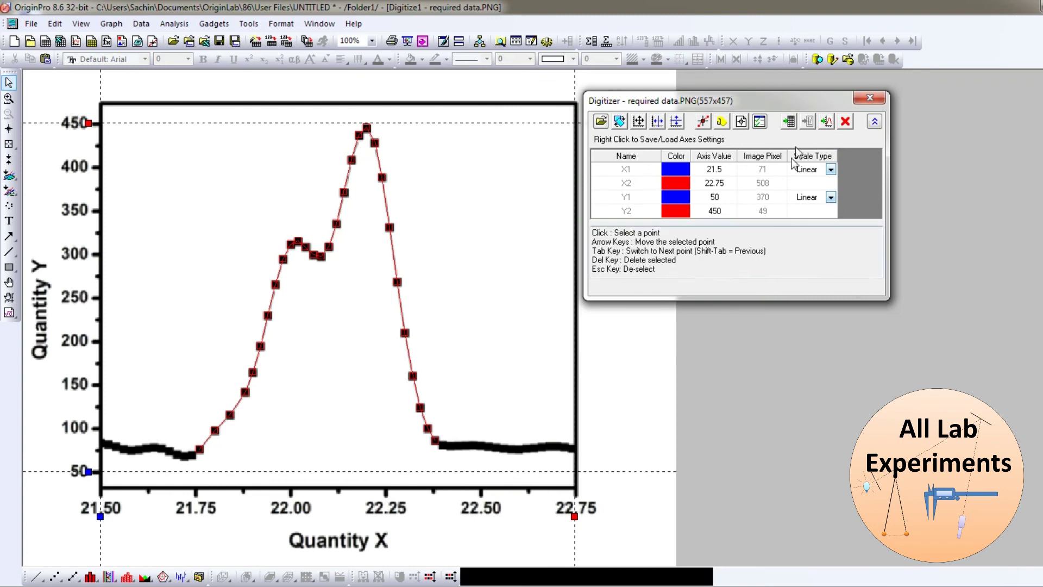
Go to the DigiData worksheet and select the picked A(X) and B(Y) columns
{"action": "left_click", "coordinate": [789, 123]}
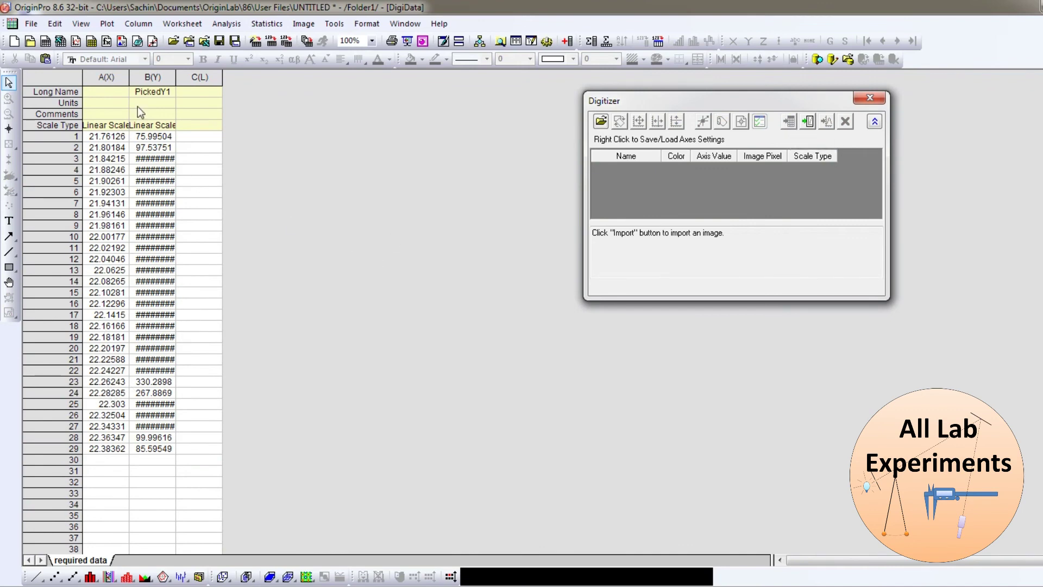
{"action": "left_click_drag", "start_coordinate": [106, 76], "coordinate": [144, 77]}
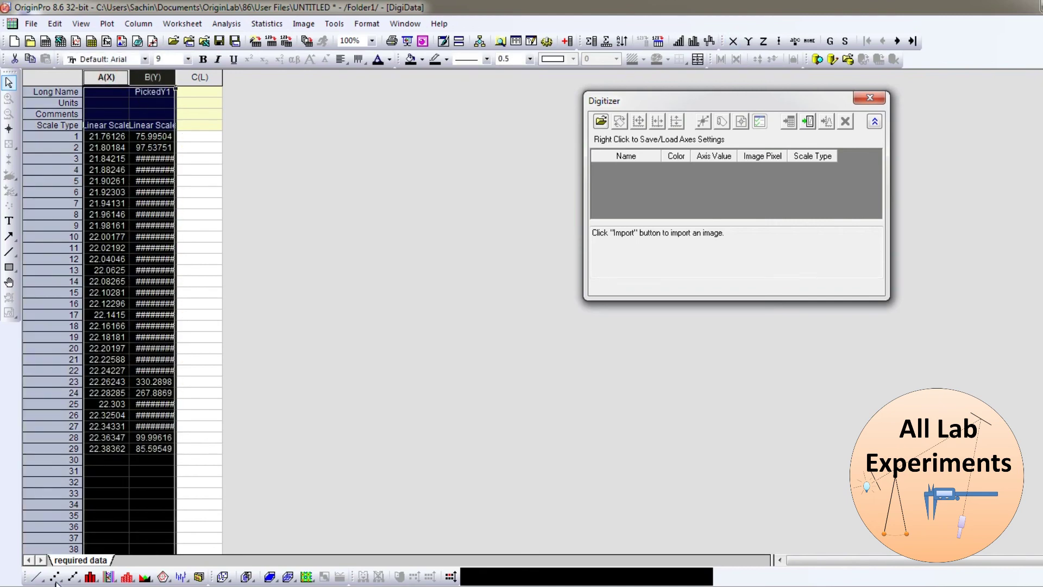
Plot the selected columns as a Line+Symbol graph recreating the two-peak curve
{"action": "left_click", "coordinate": [72, 576]}
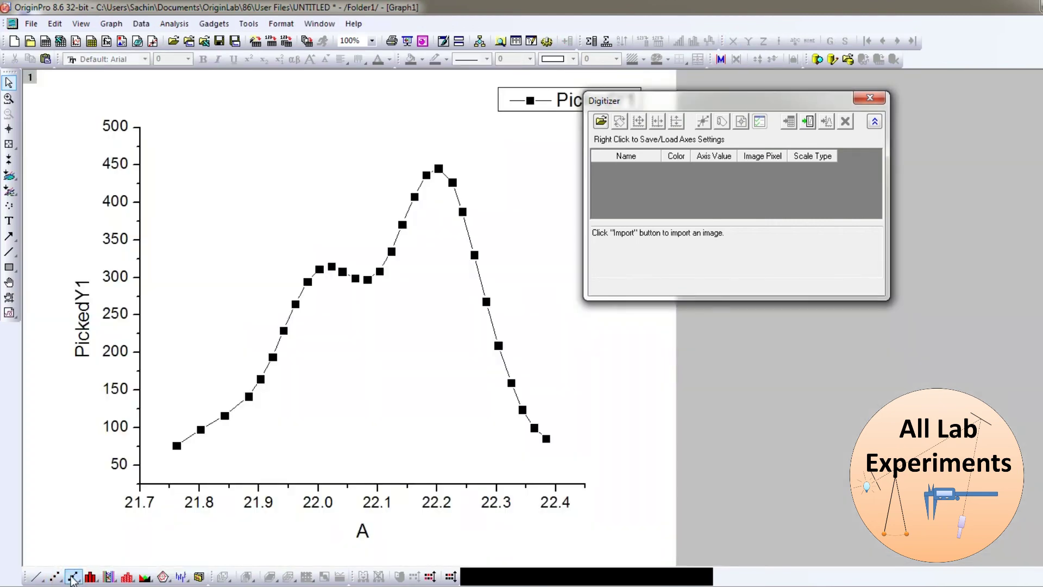